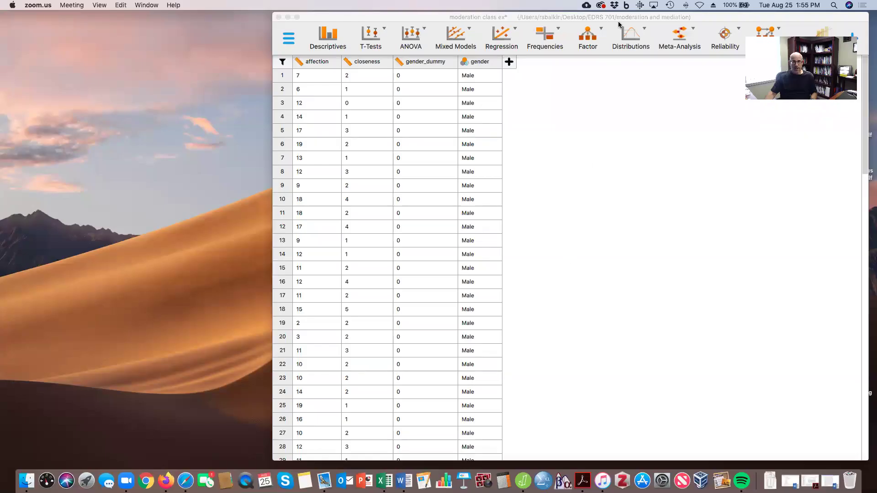
- Maximize the JASP window and scroll through the moderation dataset's rows
{"action": "left_click_drag", "start_coordinate": [619, 18], "coordinate": [419, 9]}
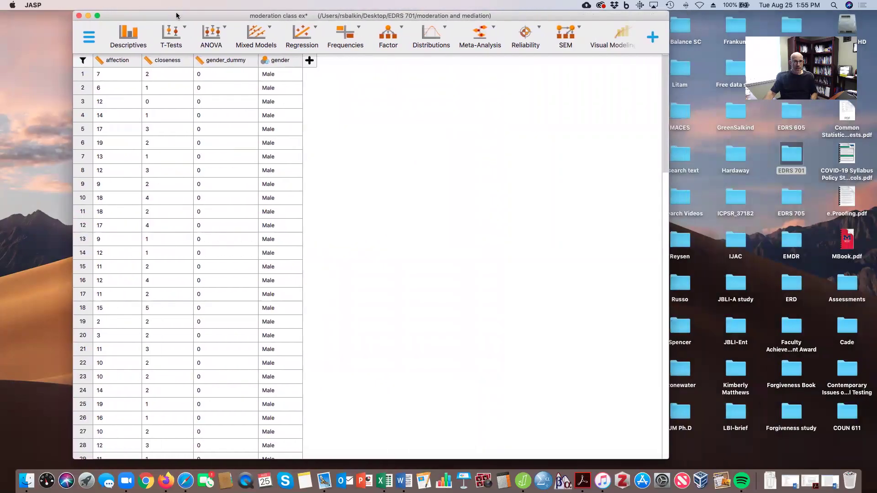
{"action": "left_click", "coordinate": [97, 16]}
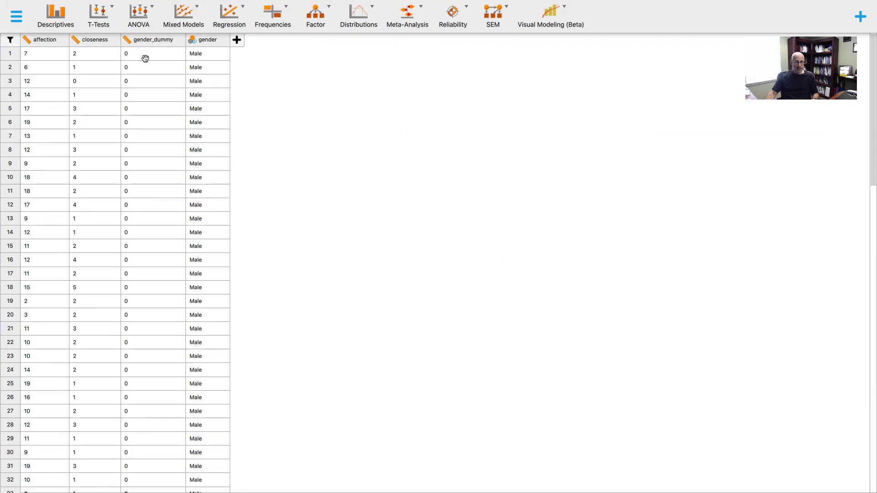
{"action": "scroll", "coordinate": [140, 130], "scroll_direction": "down", "scroll_amount": 10}
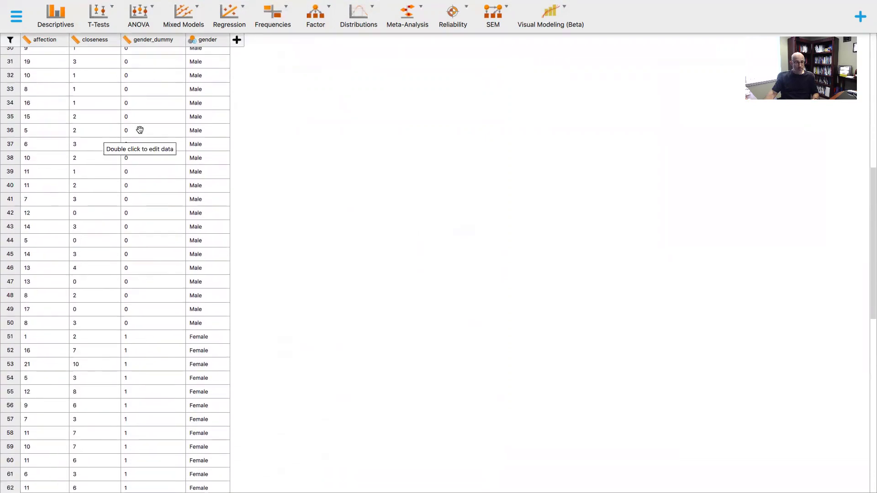
{"action": "scroll", "coordinate": [140, 131], "scroll_direction": "down", "scroll_amount": 1}
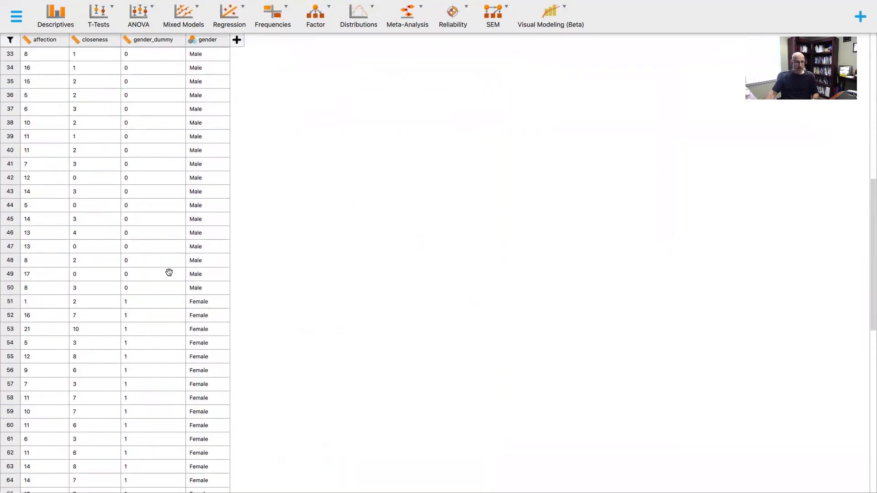
{"action": "scroll", "coordinate": [159, 300], "scroll_direction": "up", "scroll_amount": 11}
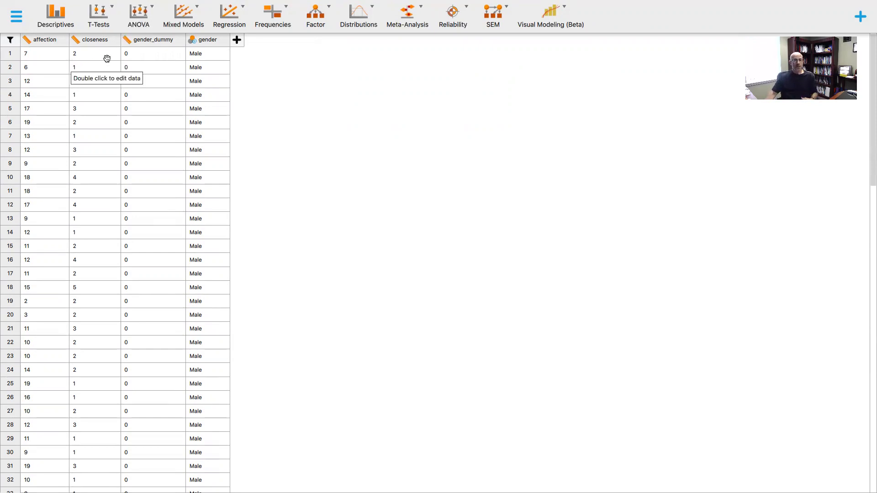
- Run Descriptives on affection and closeness, split by gender
{"action": "left_click", "coordinate": [52, 19]}
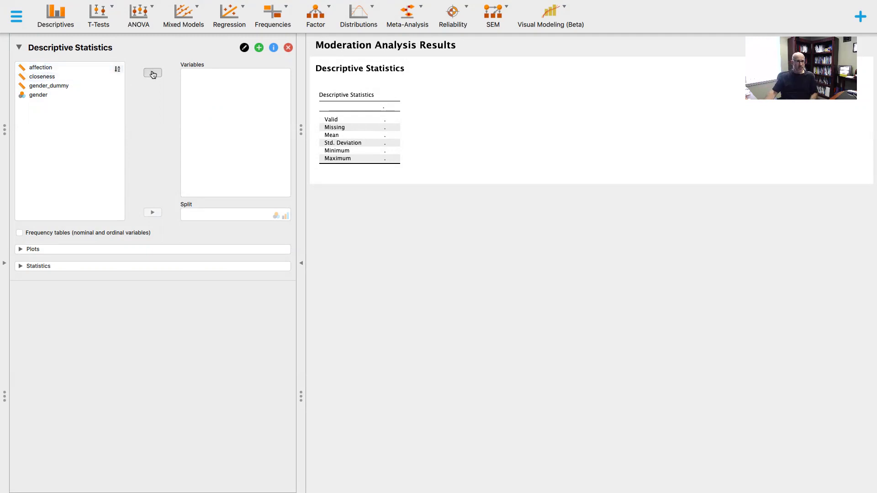
{"action": "left_click", "coordinate": [41, 68]}
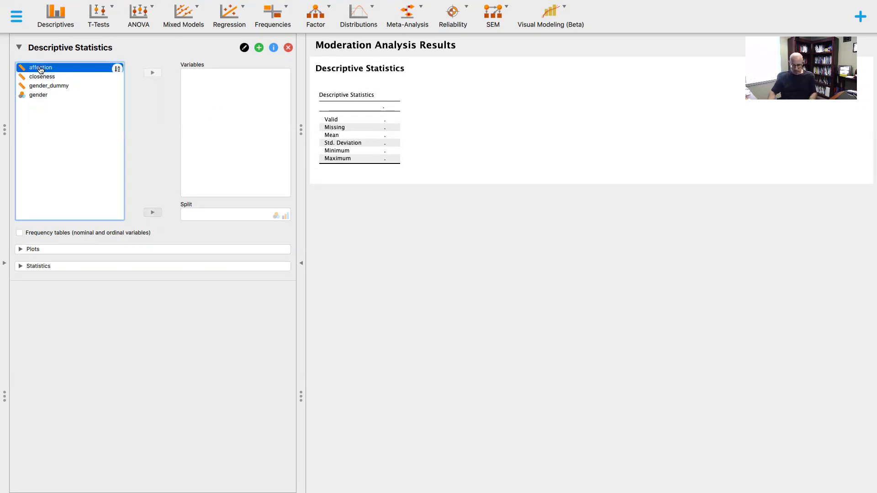
{"action": "left_click", "coordinate": [42, 77], "text": "shift"}
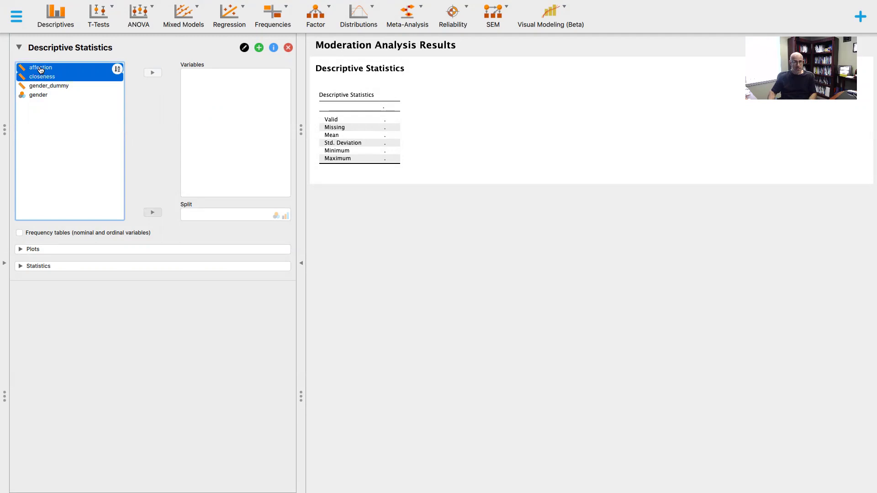
{"action": "left_click", "coordinate": [152, 73]}
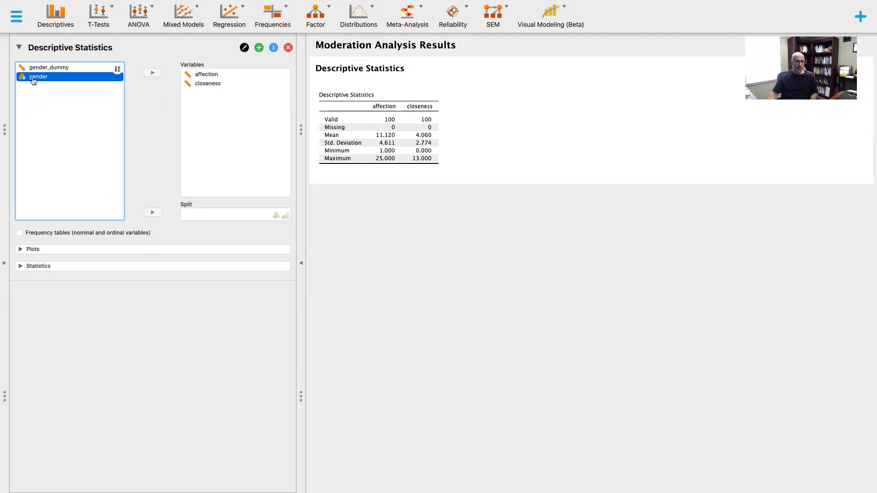
{"action": "left_click", "coordinate": [153, 213]}
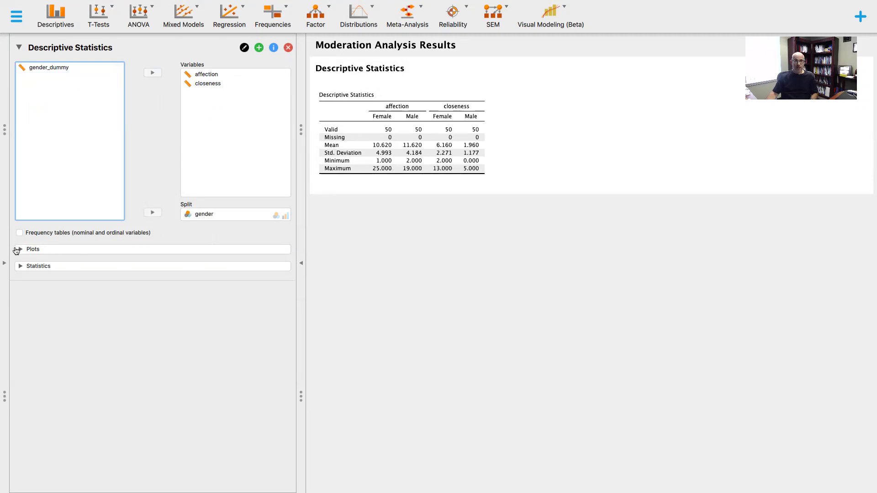
- Add an affection–closeness scatter plot with histogram margins on both sides and linear regression lines
{"action": "left_click", "coordinate": [19, 249]}
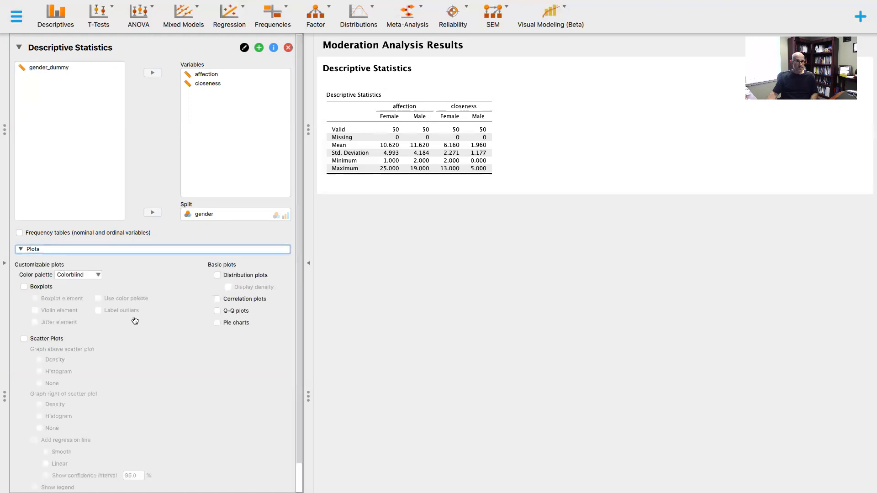
{"action": "left_click", "coordinate": [24, 339]}
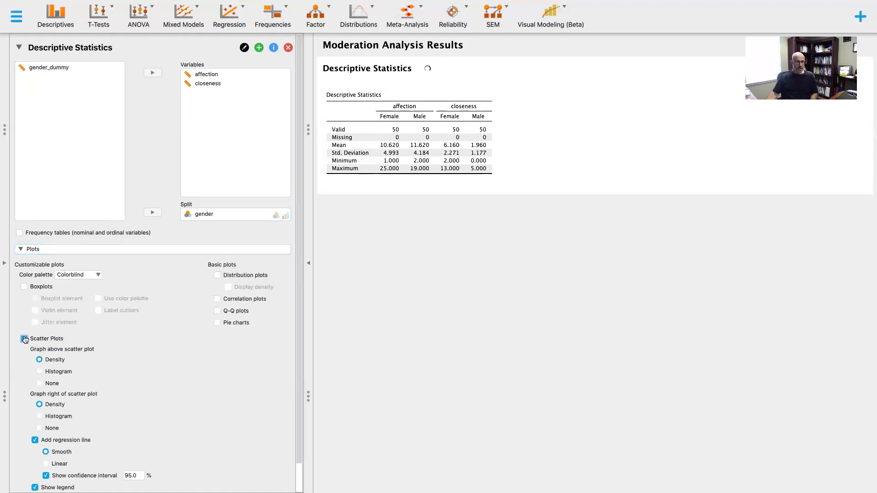
{"action": "left_click", "coordinate": [40, 372]}
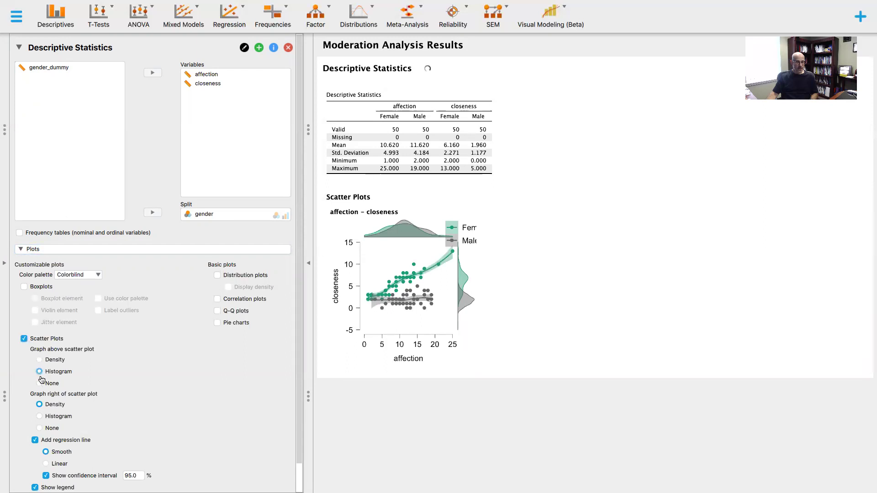
{"action": "left_click", "coordinate": [39, 416]}
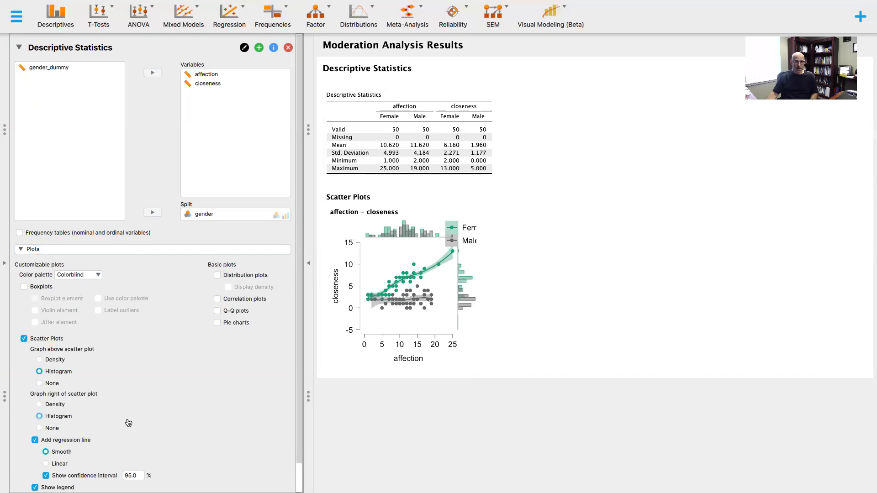
{"action": "scroll", "coordinate": [128, 422], "scroll_direction": "down", "scroll_amount": 3}
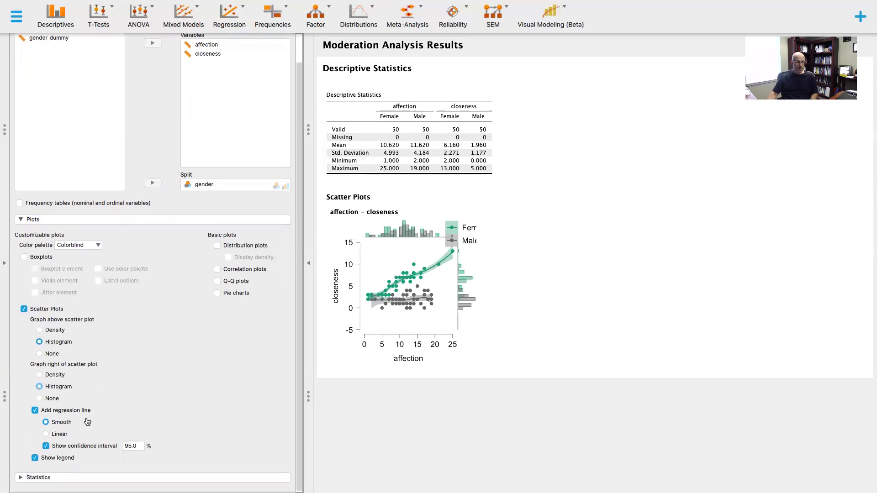
{"action": "left_click", "coordinate": [45, 435]}
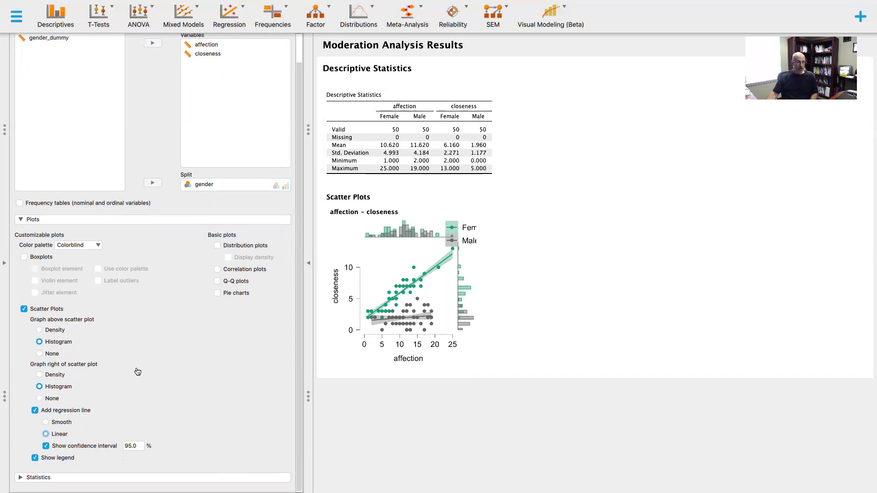
- Remove the confidence bands from the regression lines and enlarge the scatter plot
{"action": "left_click", "coordinate": [46, 446]}
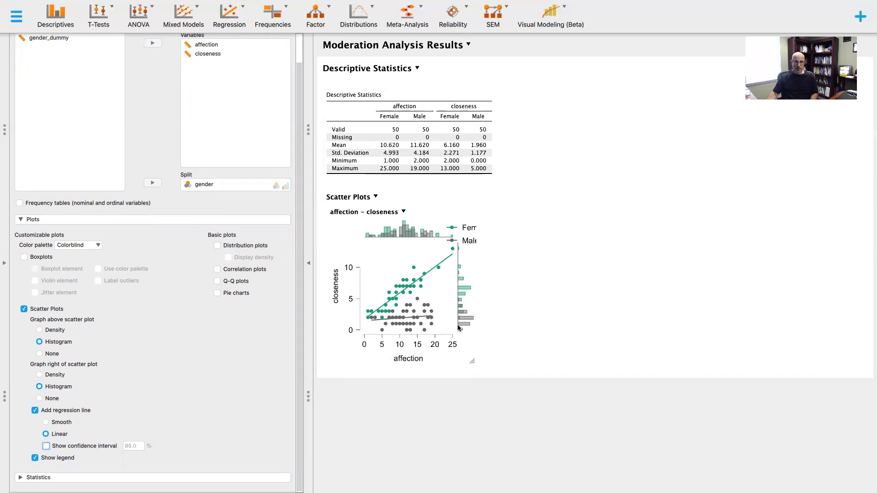
{"action": "left_click_drag", "start_coordinate": [472, 361], "coordinate": [587, 381]}
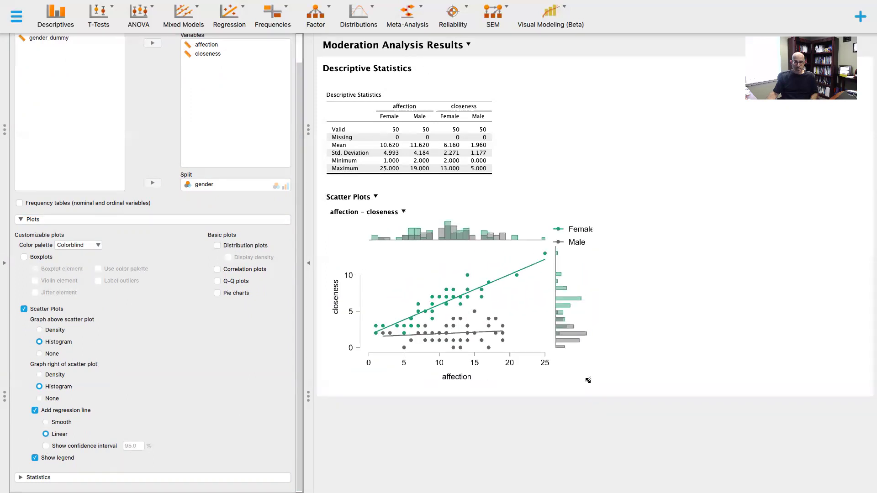
{"action": "left_click_drag", "start_coordinate": [583, 382], "coordinate": [604, 387]}
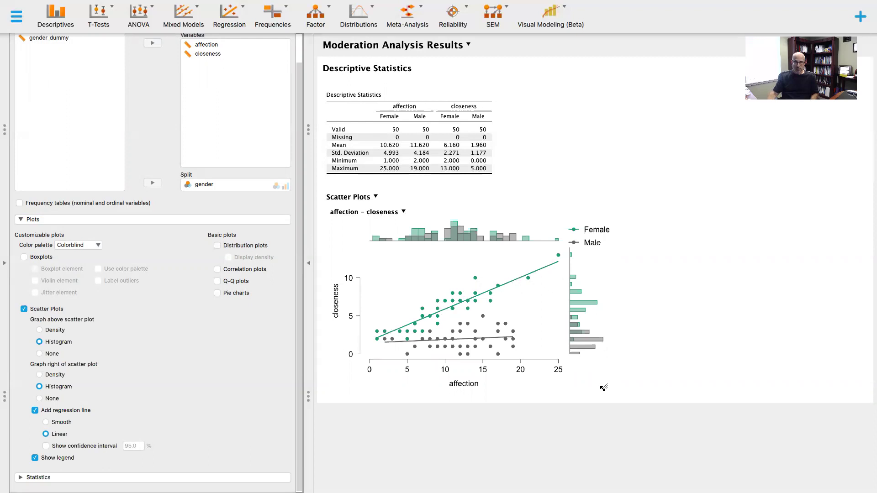
{"action": "left_click_drag", "start_coordinate": [605, 387], "coordinate": [610, 455]}
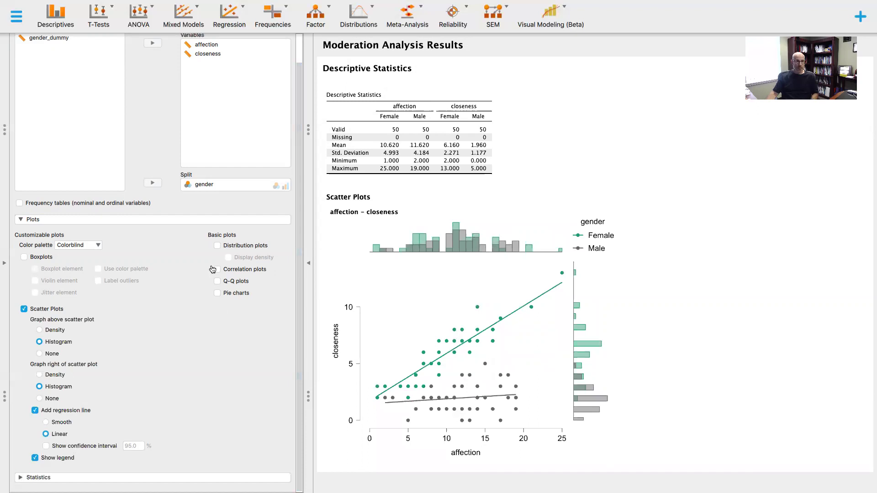
{"action": "left_click", "coordinate": [223, 24]}
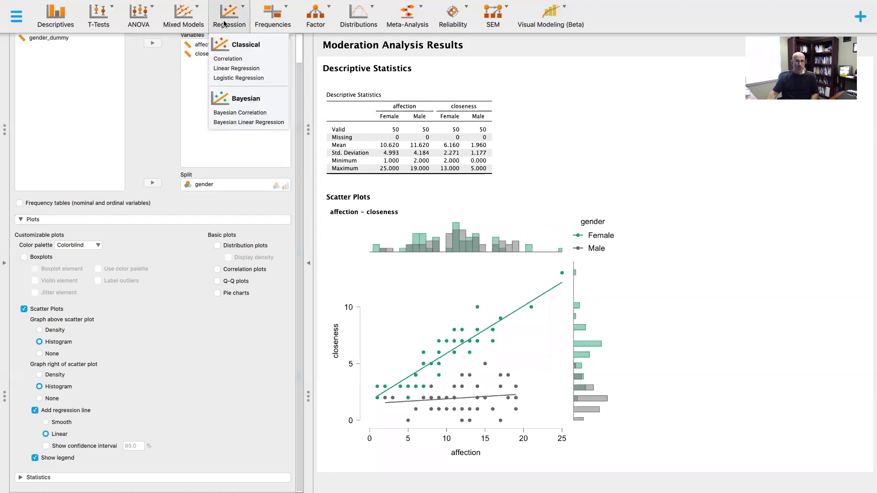
- Start a linear regression with closeness as the dependent variable and affection as covariate
{"action": "left_click", "coordinate": [218, 69]}
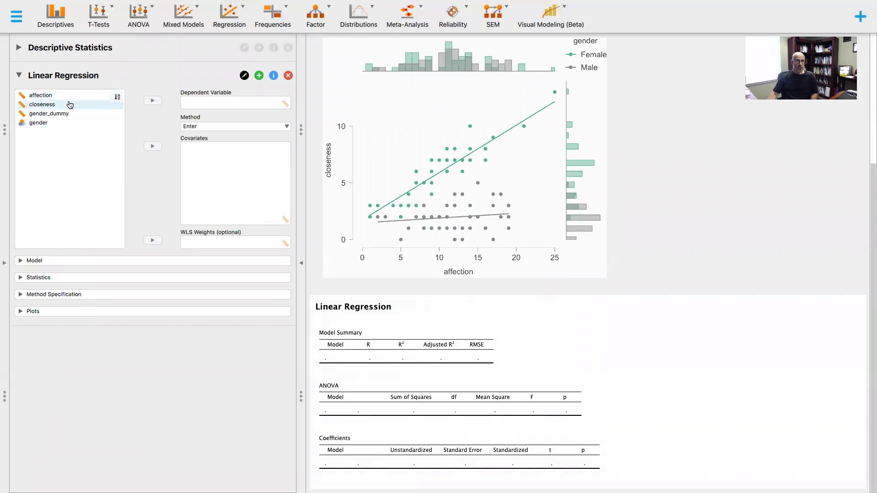
{"action": "left_click", "coordinate": [49, 107]}
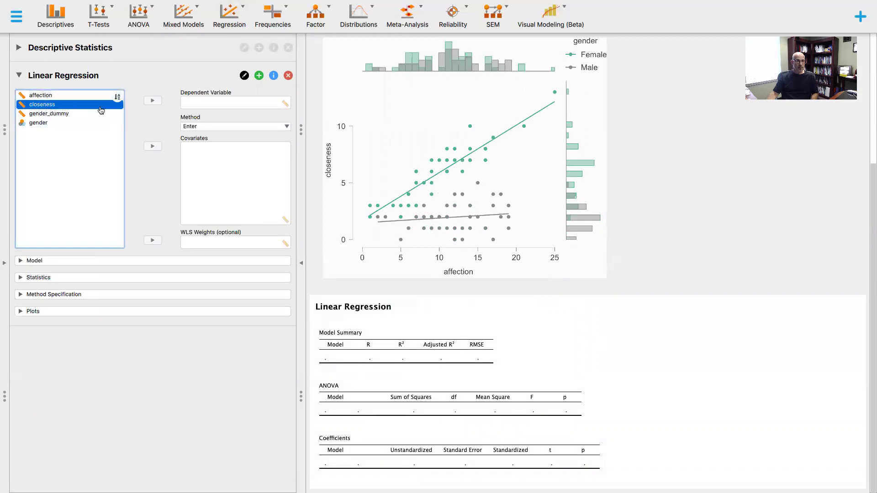
{"action": "left_click", "coordinate": [152, 100]}
{"action": "left_click", "coordinate": [40, 96]}
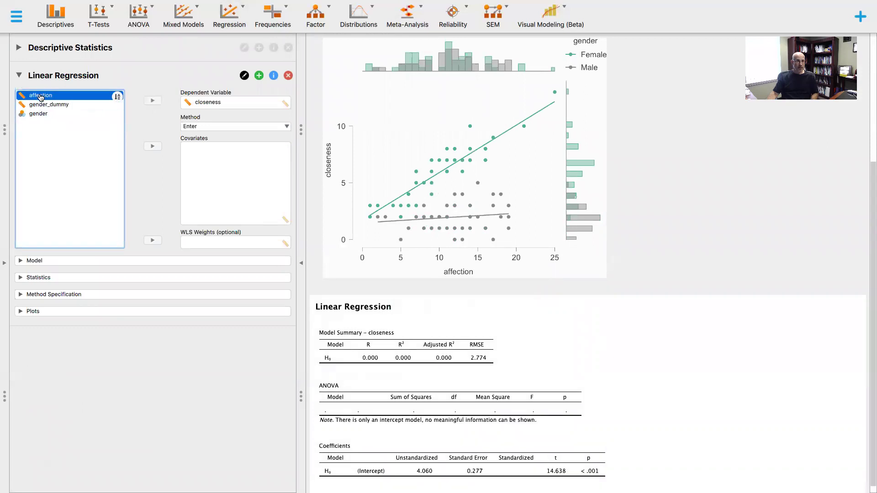
{"action": "left_click", "coordinate": [149, 146]}
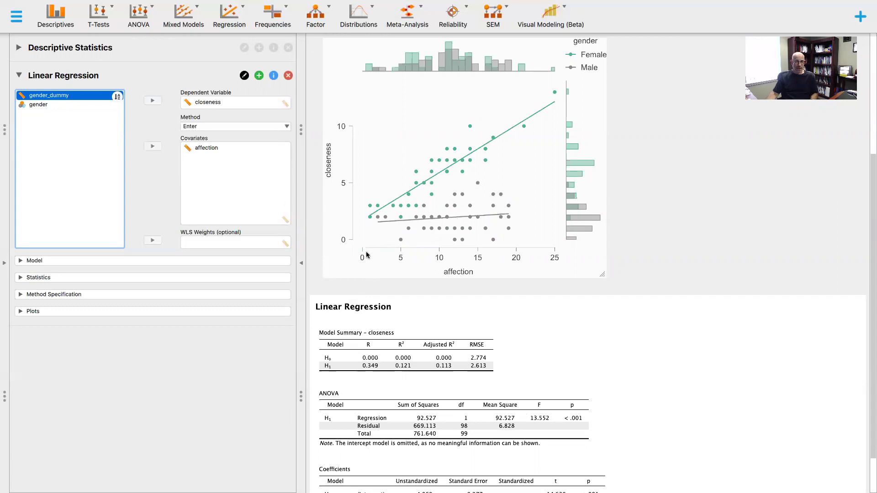
{"action": "left_click", "coordinate": [36, 106]}
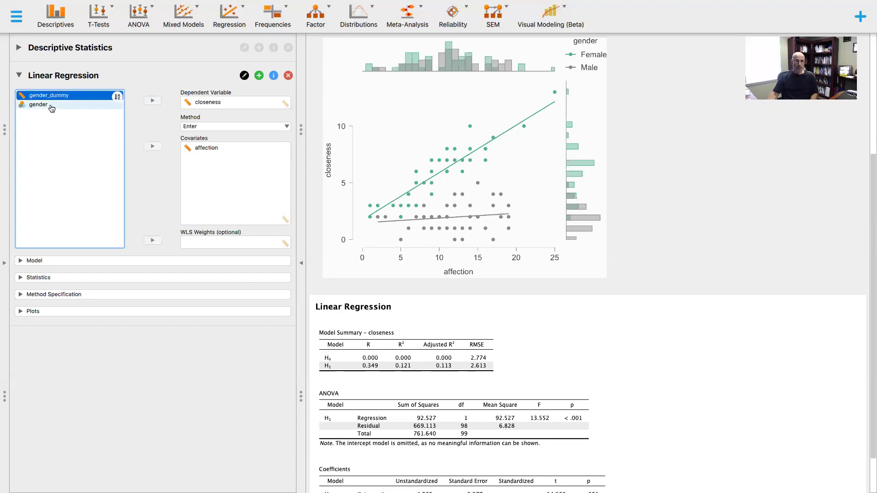
- Enter gender_dummy as a second covariate and add the affection ∗ gender_dummy interaction term
{"action": "left_click", "coordinate": [67, 97]}
{"action": "left_click", "coordinate": [152, 146]}
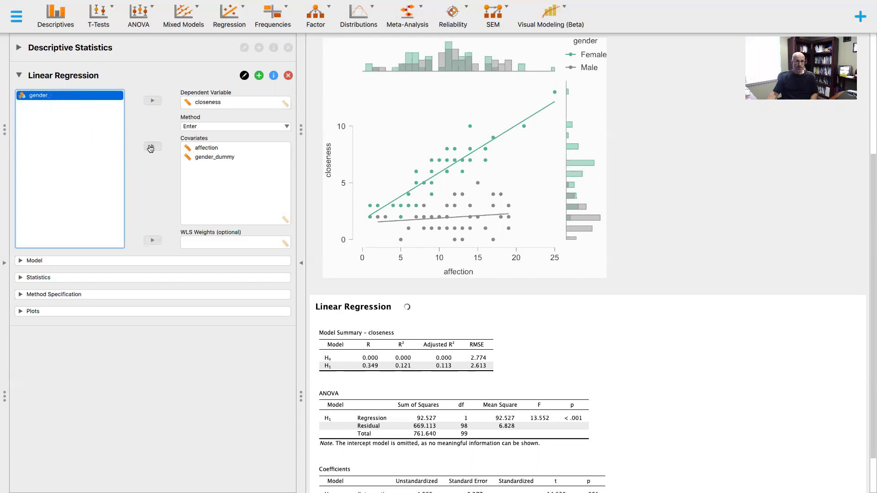
{"action": "left_click", "coordinate": [21, 260]}
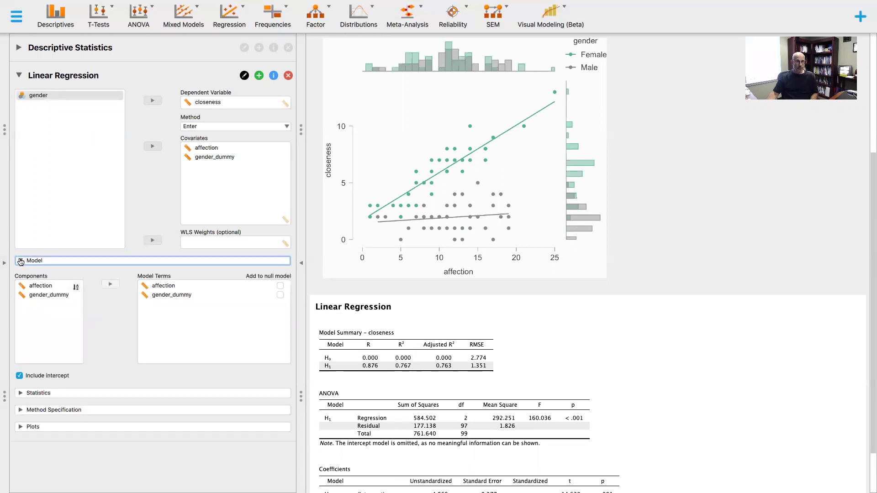
{"action": "left_click", "coordinate": [33, 287]}
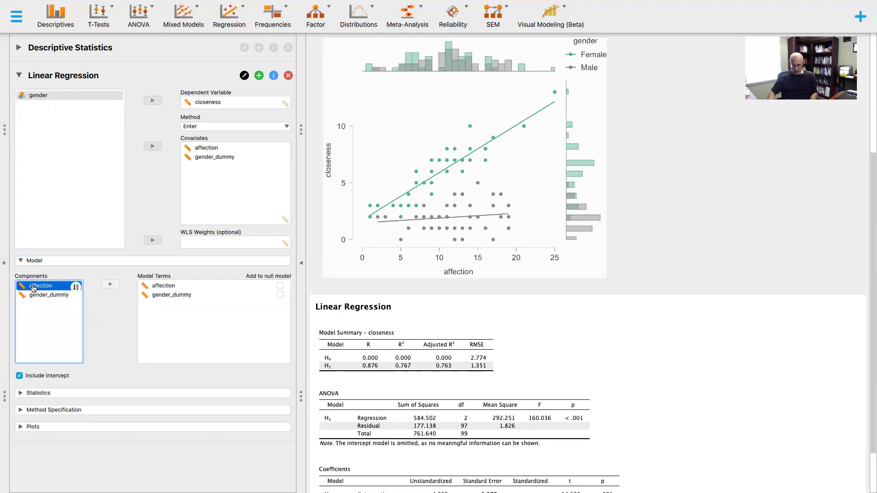
{"action": "left_click", "coordinate": [45, 295], "text": "shift"}
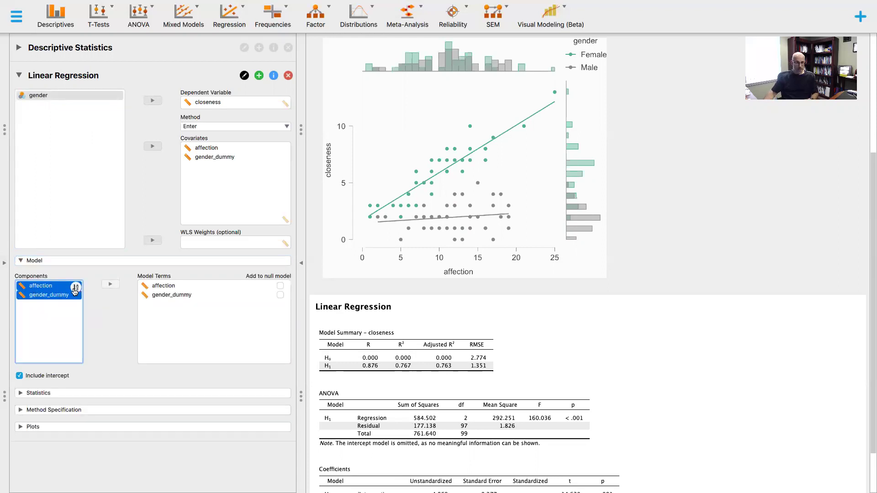
{"action": "left_click", "coordinate": [110, 285]}
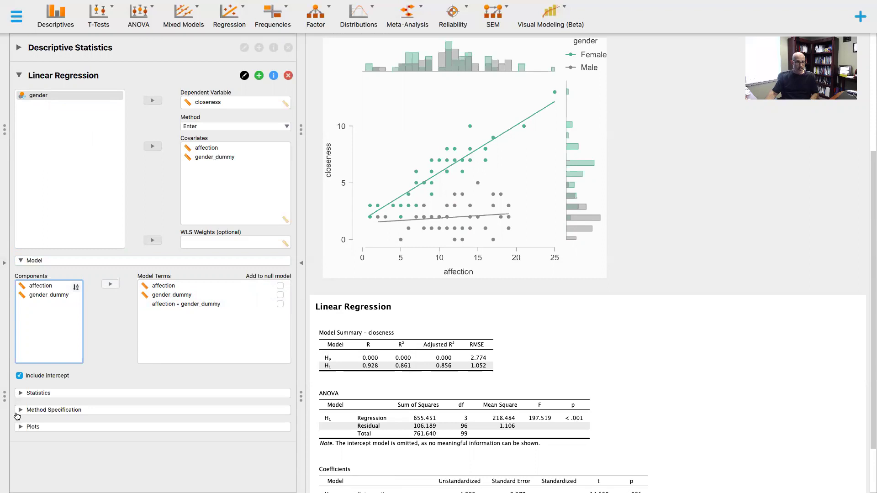
- Turn on part/partial correlations and collinearity diagnostics, then hide the options panel to widen results
{"action": "left_click", "coordinate": [20, 393]}
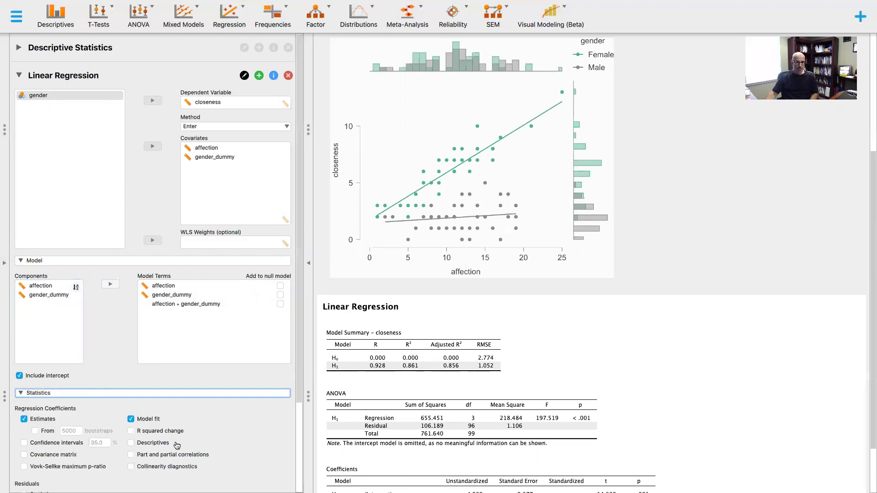
{"action": "left_click", "coordinate": [131, 454]}
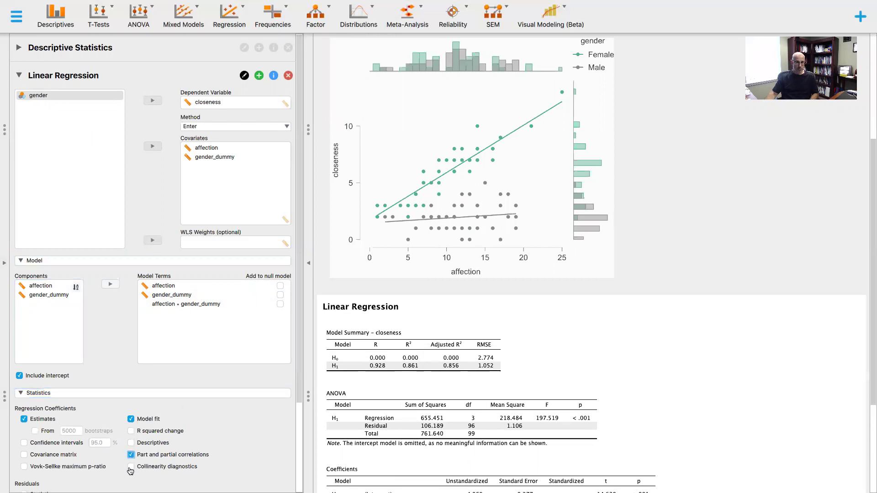
{"action": "left_click", "coordinate": [131, 467]}
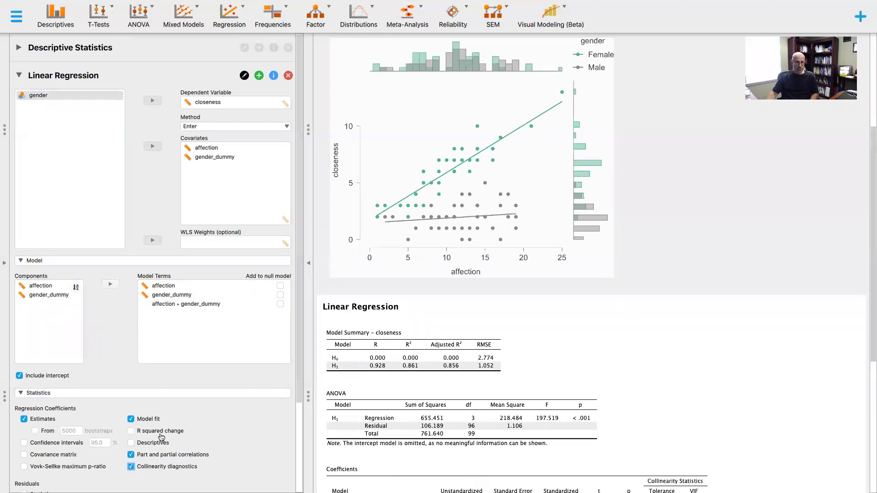
{"action": "left_click", "coordinate": [309, 265]}
{"action": "scroll", "coordinate": [363, 311], "scroll_direction": "down", "scroll_amount": 5}
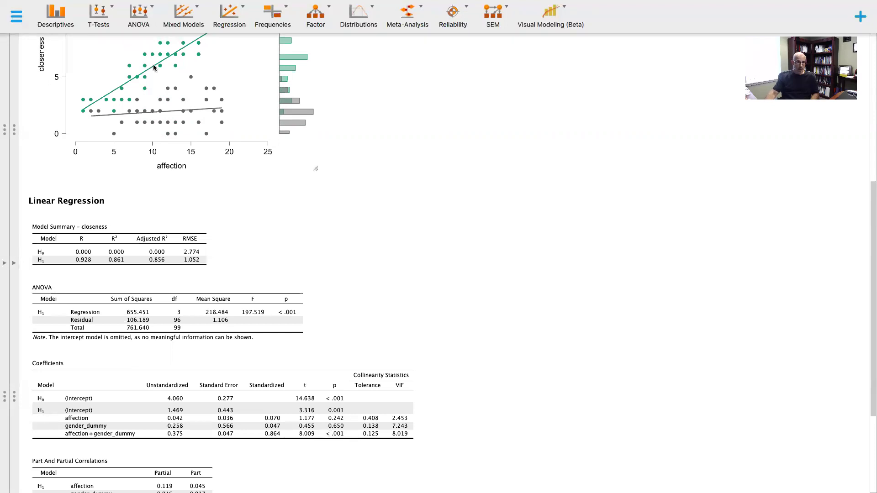
- Scroll through the coefficient and collinearity tables, then restore the Linear Regression settings panel
{"action": "scroll", "coordinate": [153, 67], "scroll_direction": "up", "scroll_amount": 3}
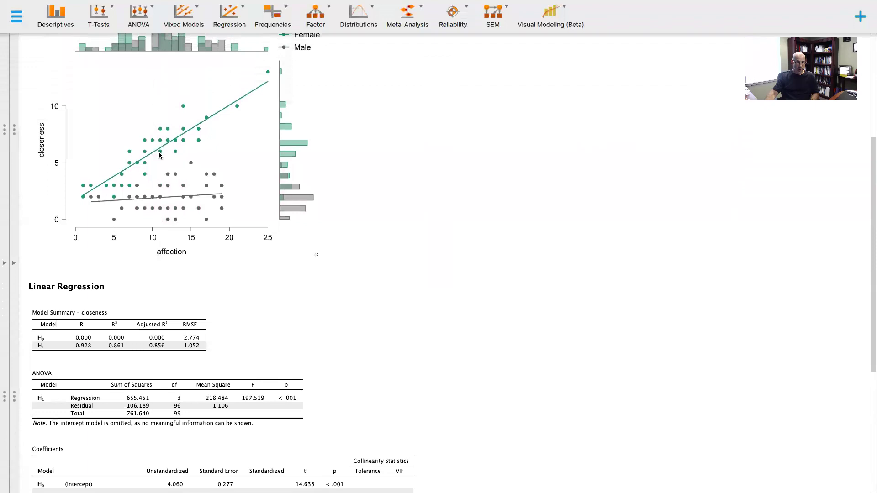
{"action": "scroll", "coordinate": [159, 155], "scroll_direction": "down", "scroll_amount": 5}
{"action": "scroll", "coordinate": [159, 155], "scroll_direction": "down", "scroll_amount": 1}
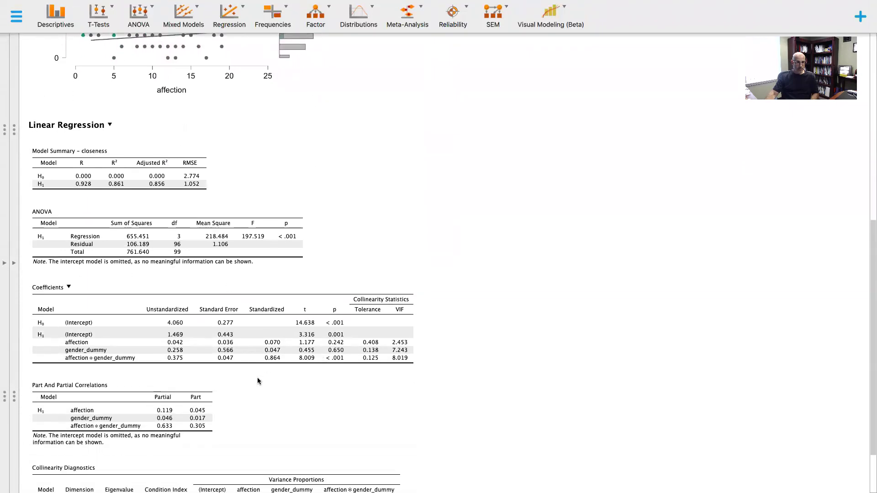
{"action": "scroll", "coordinate": [256, 377], "scroll_direction": "down", "scroll_amount": 3}
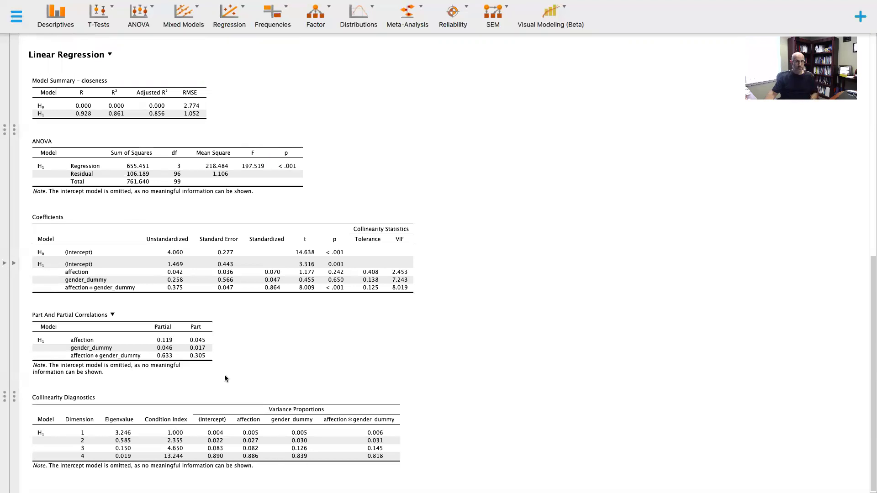
{"action": "left_click", "coordinate": [14, 267]}
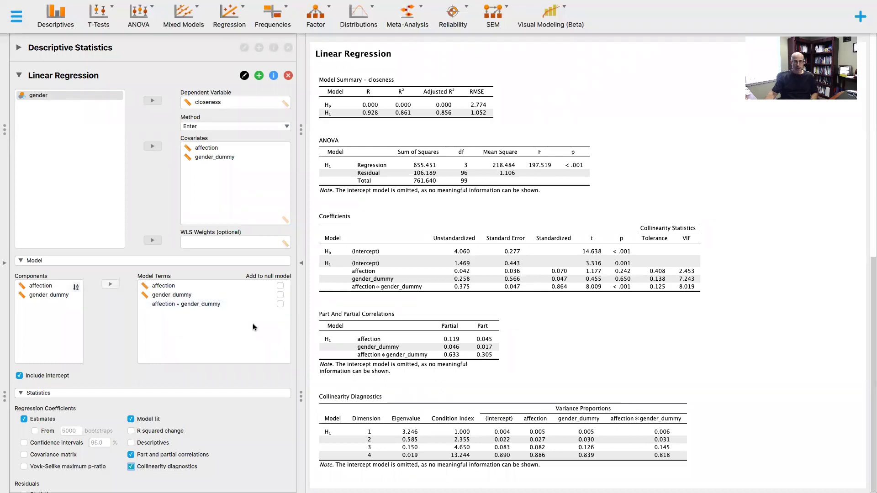
{"action": "scroll", "coordinate": [382, 302], "scroll_direction": "up", "scroll_amount": 1}
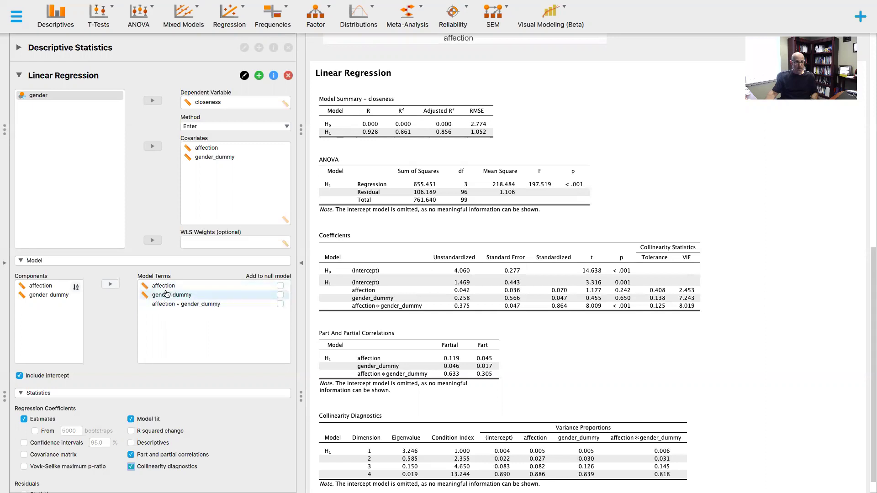
- Put affection and gender_dummy in the null model, leaving the interaction term out
{"action": "left_click", "coordinate": [280, 305]}
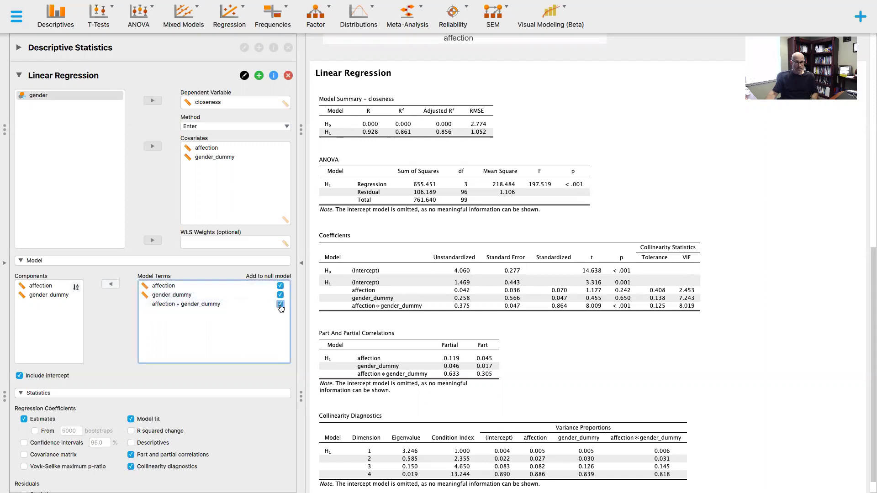
{"action": "left_click", "coordinate": [279, 295]}
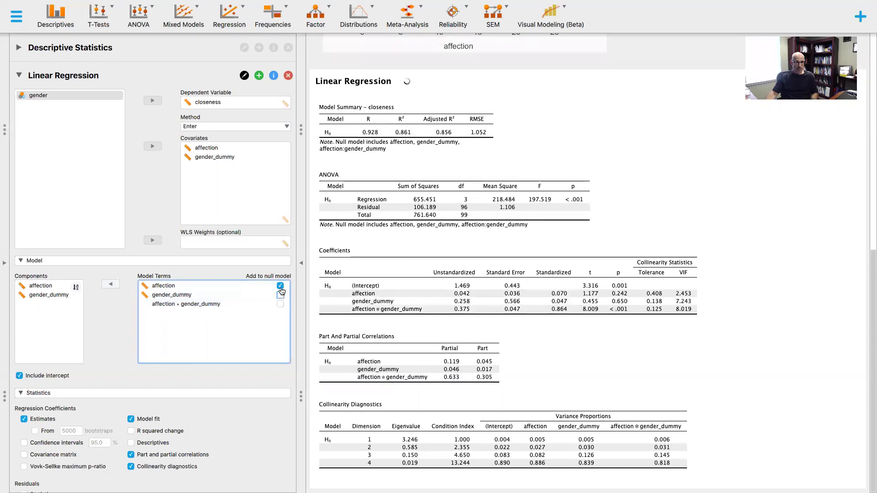
{"action": "left_click", "coordinate": [280, 295]}
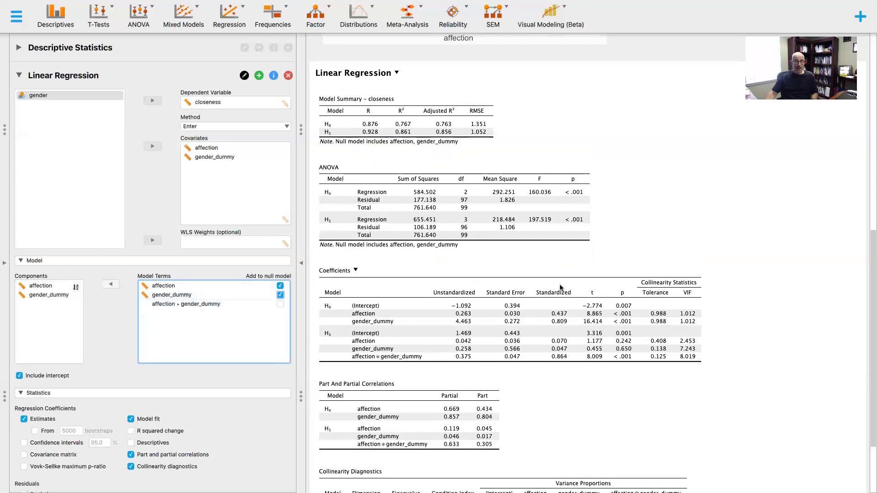
{"action": "scroll", "coordinate": [521, 369], "scroll_direction": "down", "scroll_amount": 3}
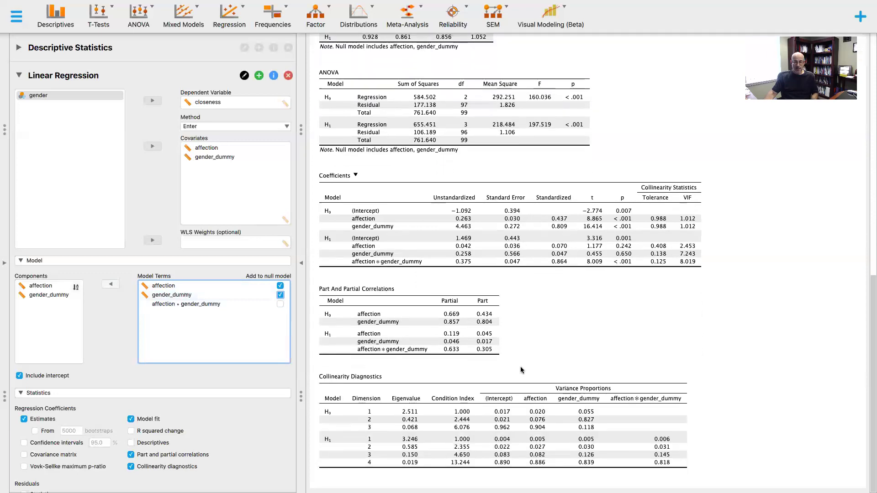
{"action": "scroll", "coordinate": [516, 347], "scroll_direction": "up", "scroll_amount": 1}
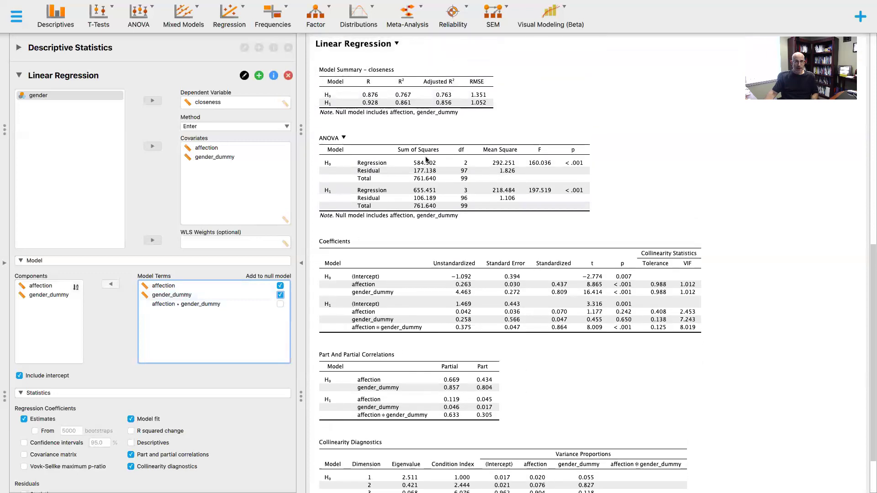
{"action": "scroll", "coordinate": [427, 159], "scroll_direction": "up", "scroll_amount": 1}
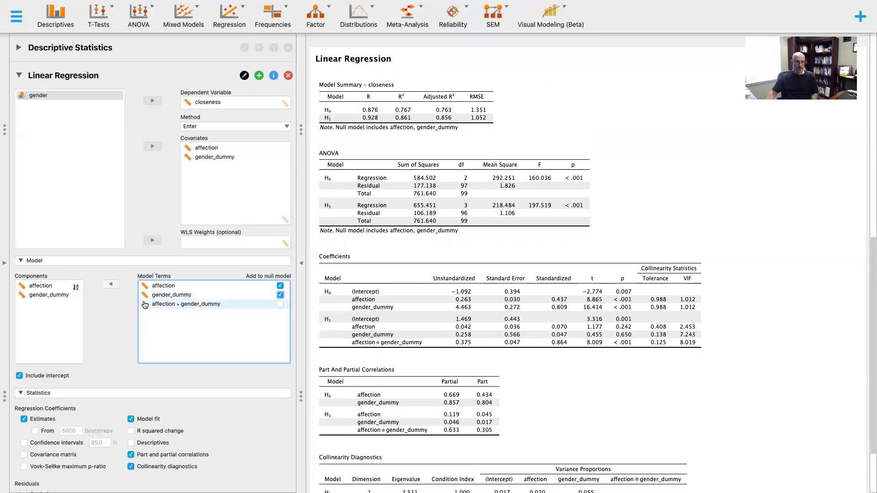
- Turn on R squared change under the Regression Coefficients statistics
{"action": "left_click", "coordinate": [132, 431]}
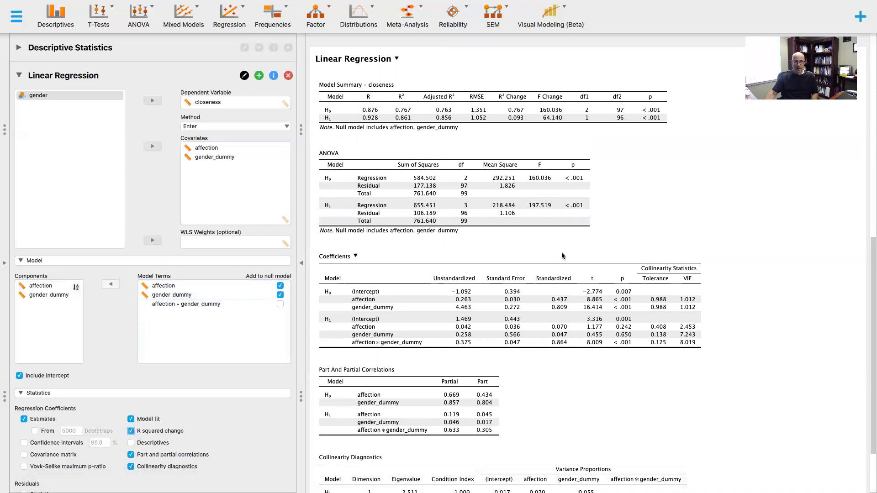